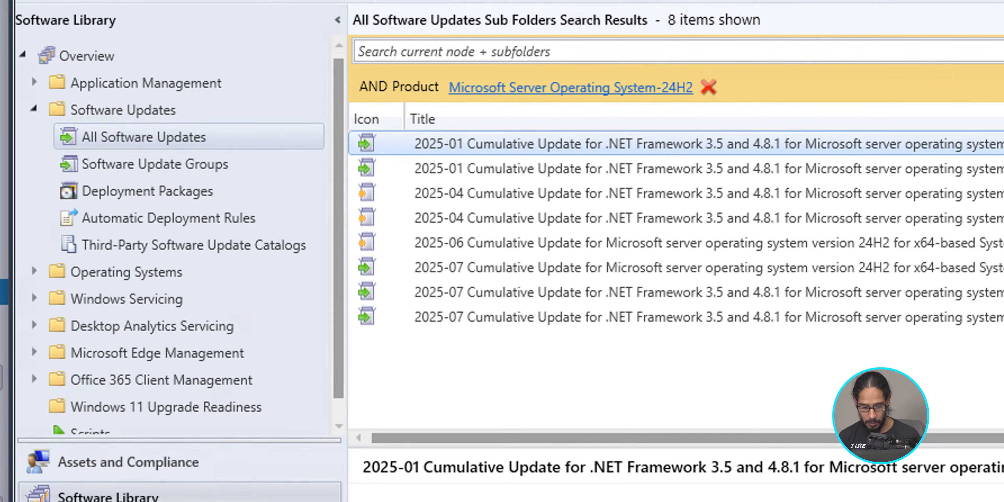
# Start a new automatic deployment rule and name it "BTNHD Windows Server 2025 Updates".
pyautogui.click(168, 218)
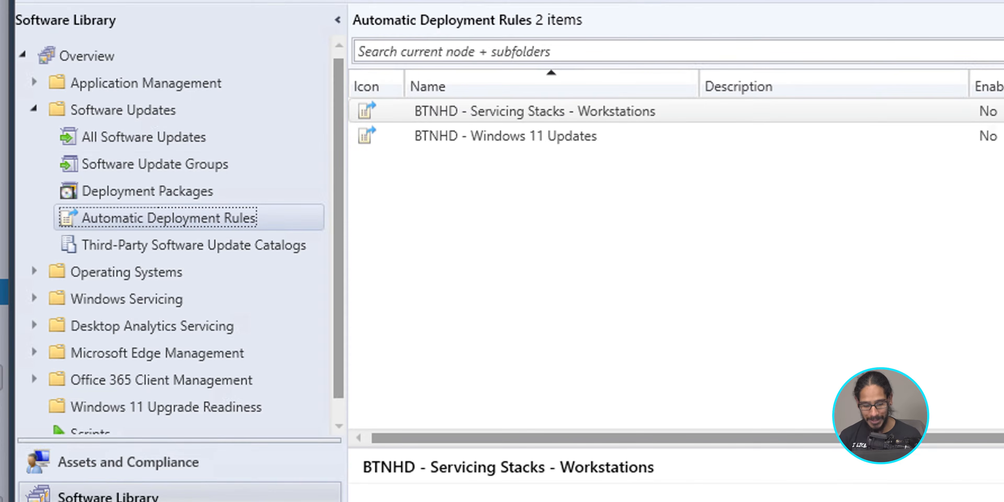
pyautogui.rightClick(195, 220)
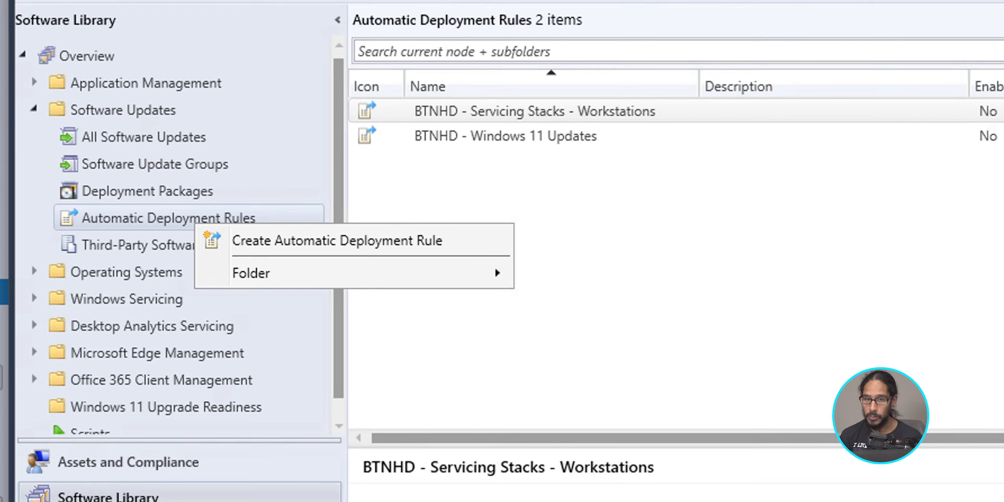
pyautogui.click(337, 240)
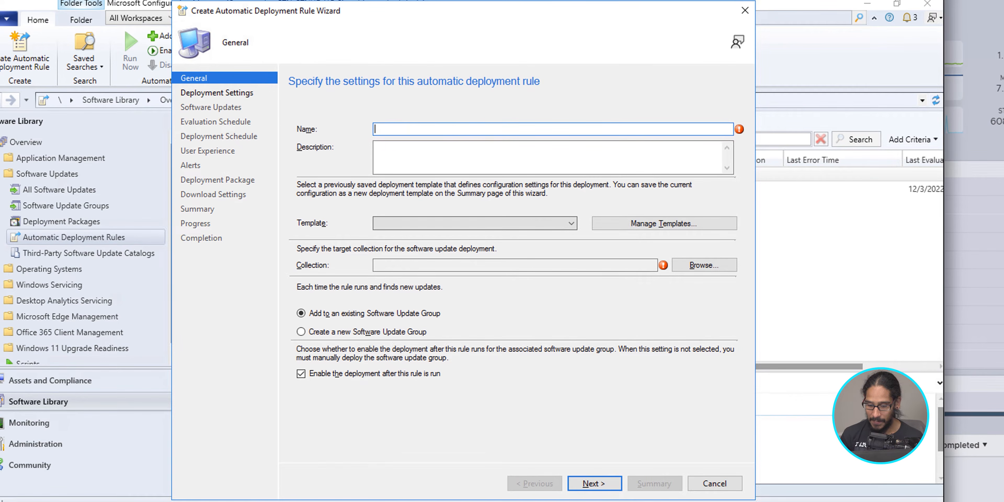
pyautogui.write('BTNHD Windows Server 2025 Updates')
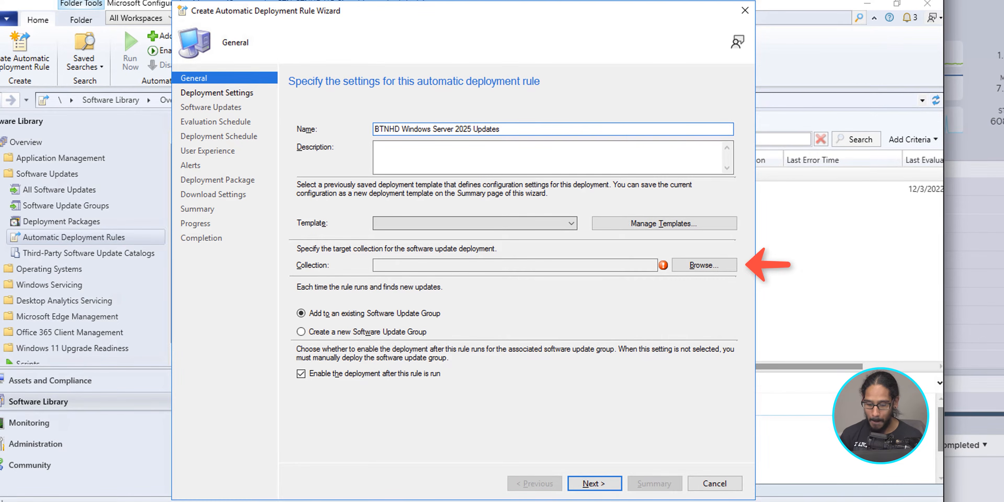
# Target the Windows Server 2025 device collection and have the rule create a new Software Update Group on each run.
pyautogui.click(704, 265)
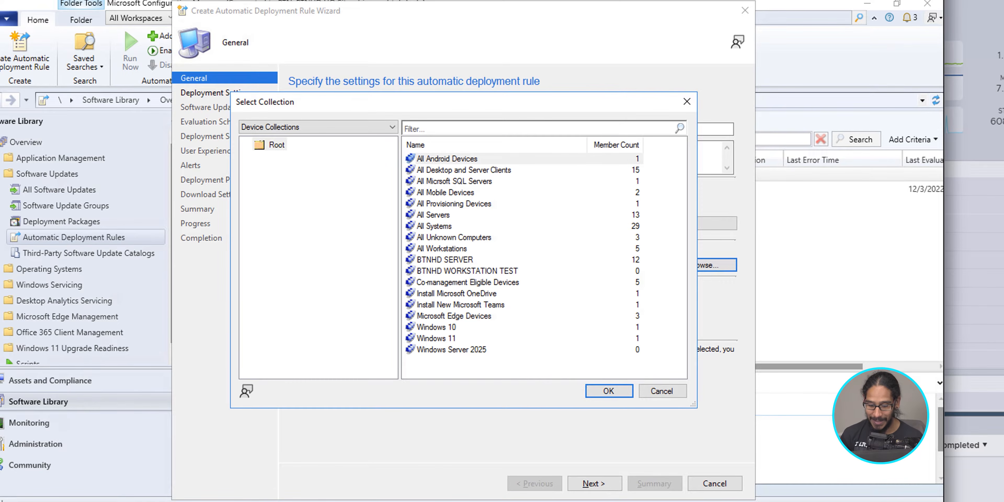
pyautogui.click(451, 350)
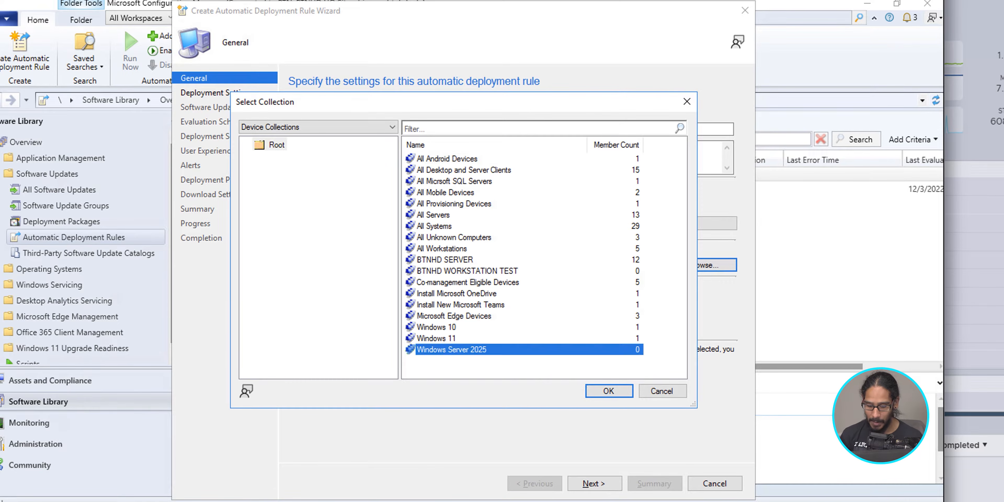
pyautogui.press('Return')
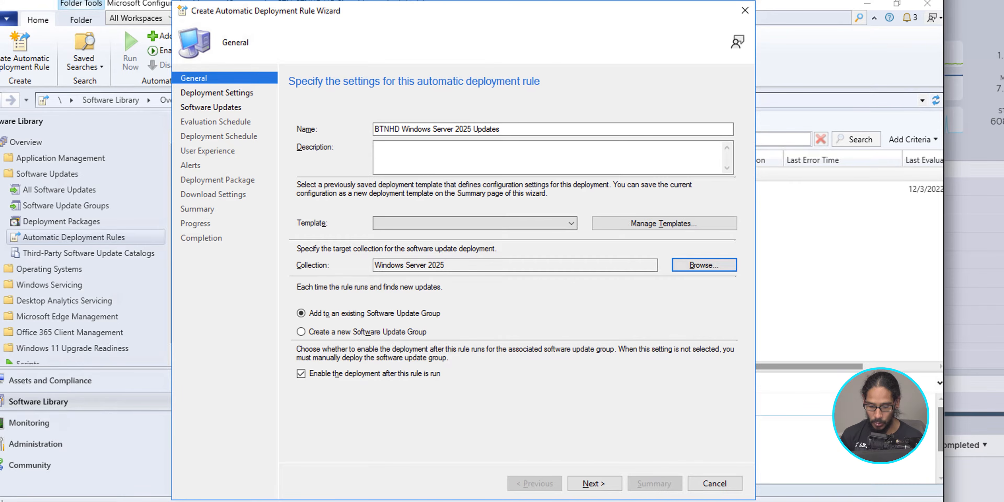
pyautogui.click(301, 332)
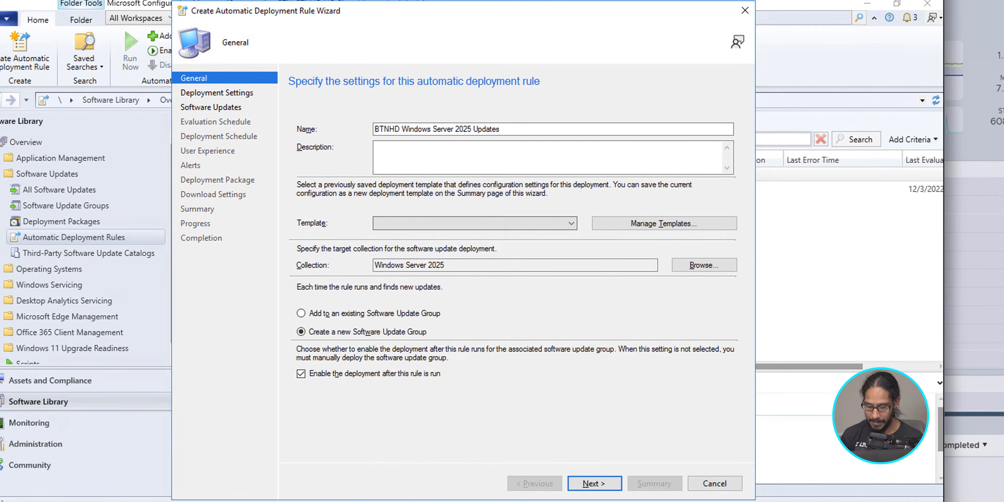
pyautogui.press('Return')
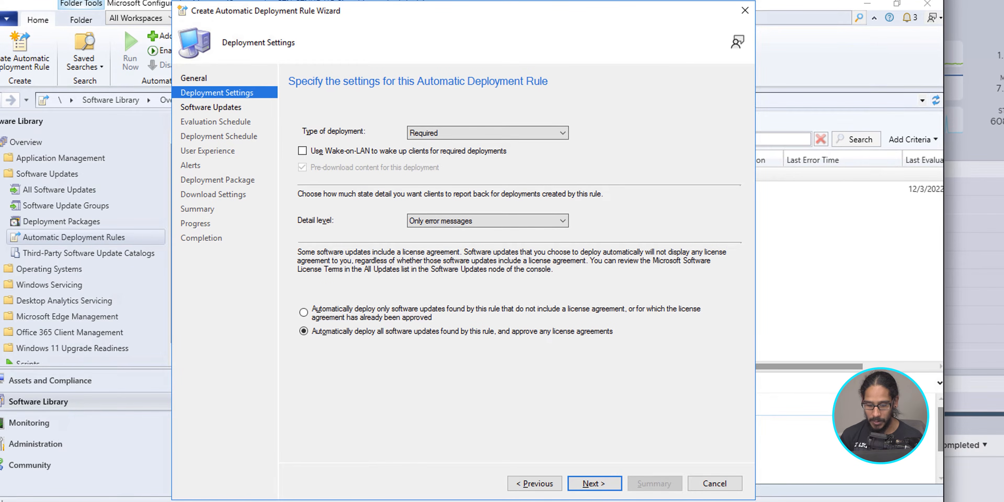
# Set the deployment's state detail level to Only success and error messages and accept the deployment settings.
pyautogui.click(488, 221)
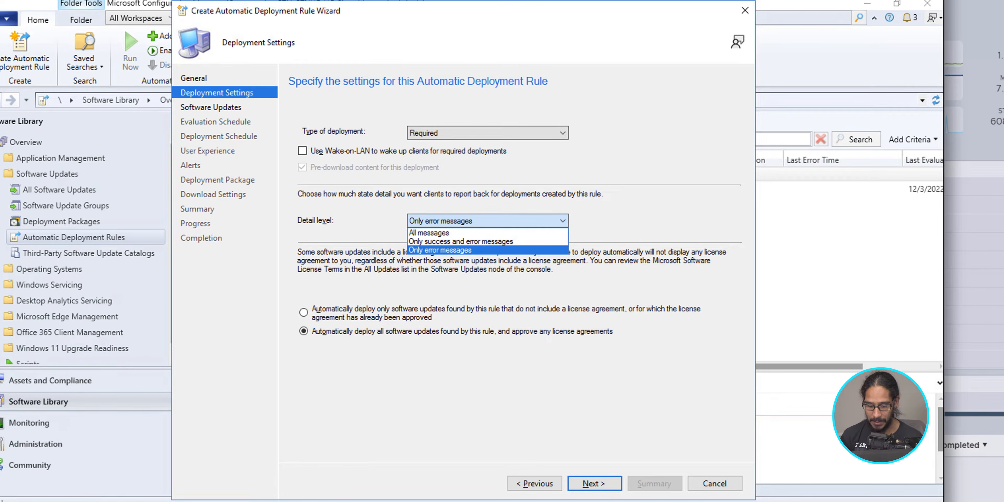
pyautogui.click(487, 241)
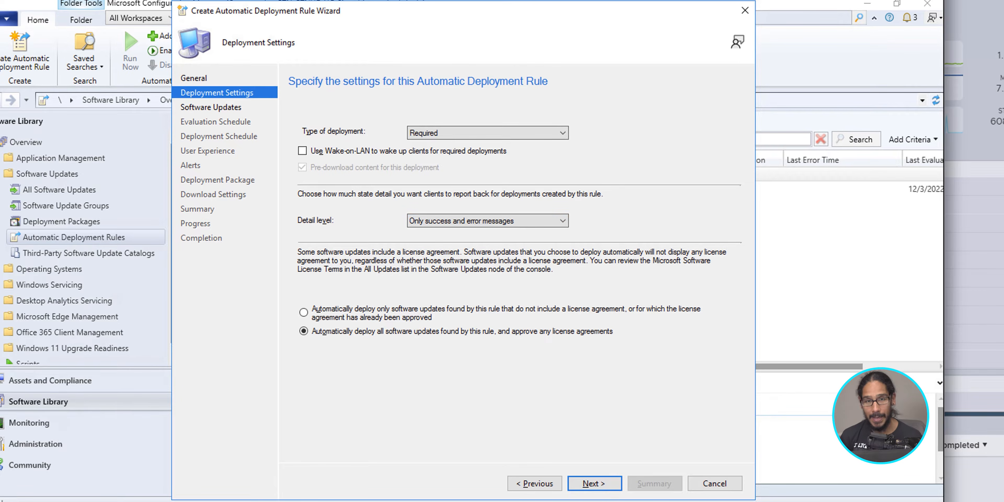
pyautogui.press('Return')
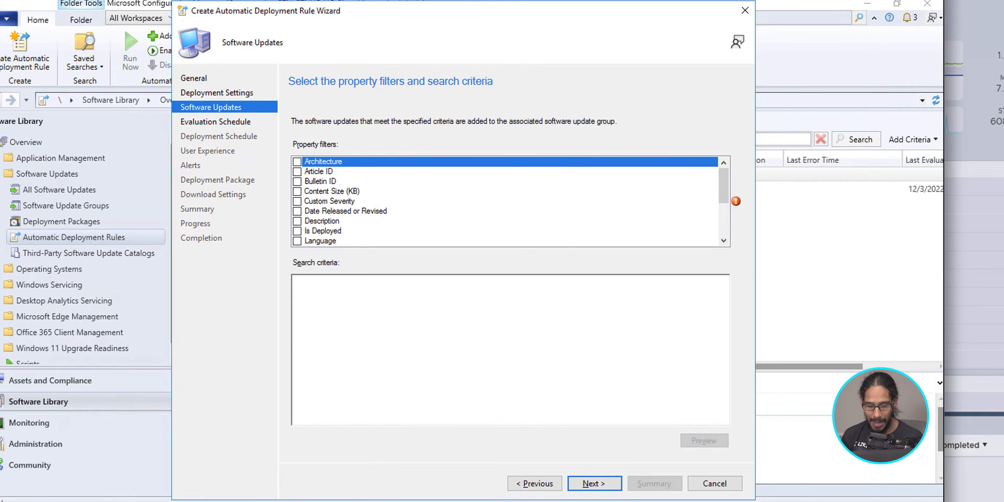
# Enable the property filters Date Released or Revised, Language, Product and Update Classification.
pyautogui.click(297, 211)
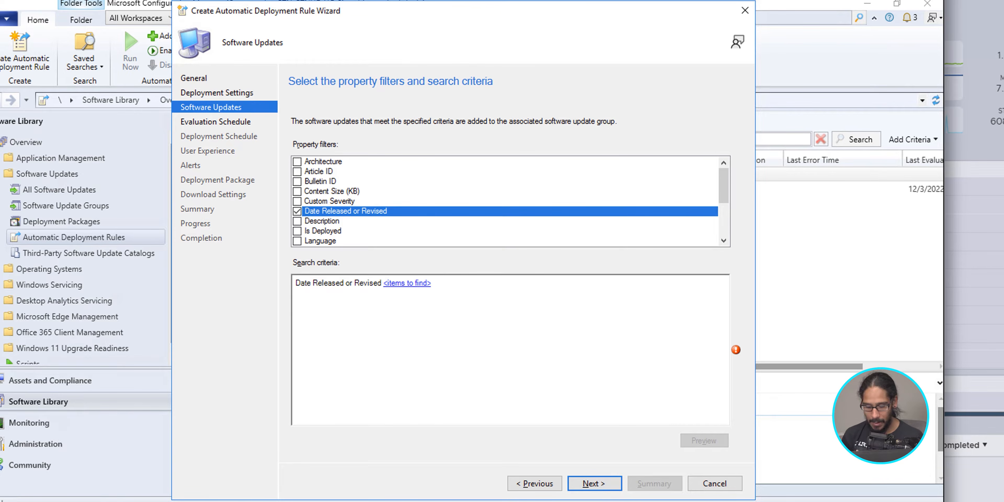
pyautogui.click(297, 241)
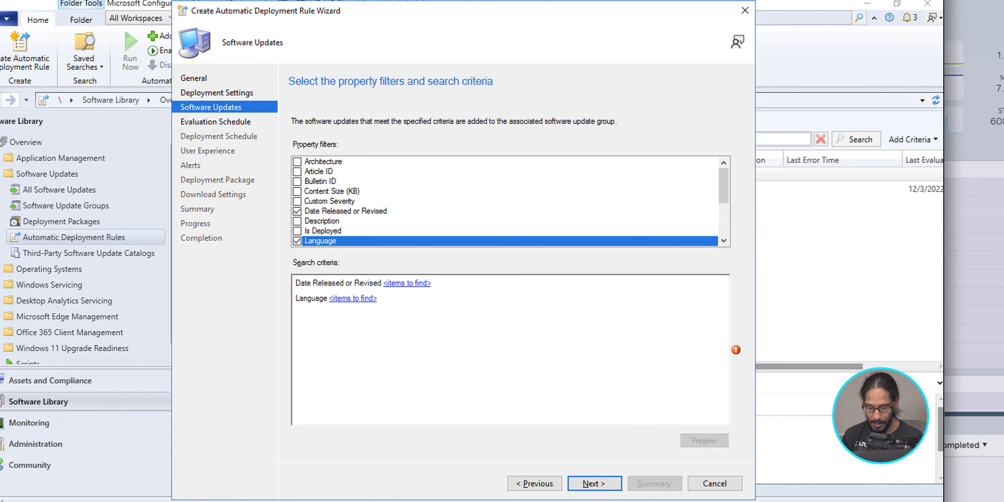
pyautogui.scroll(-2, 505, 201)
pyautogui.click(297, 181)
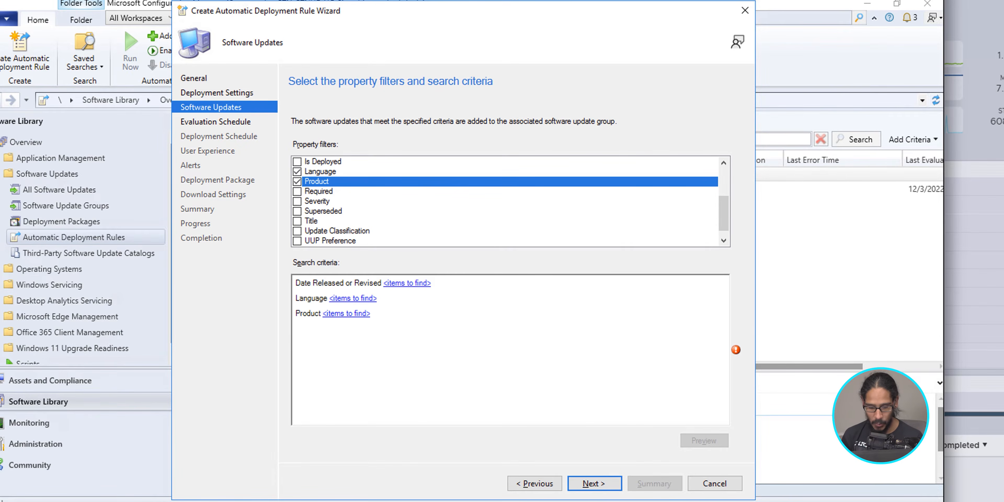
pyautogui.click(297, 231)
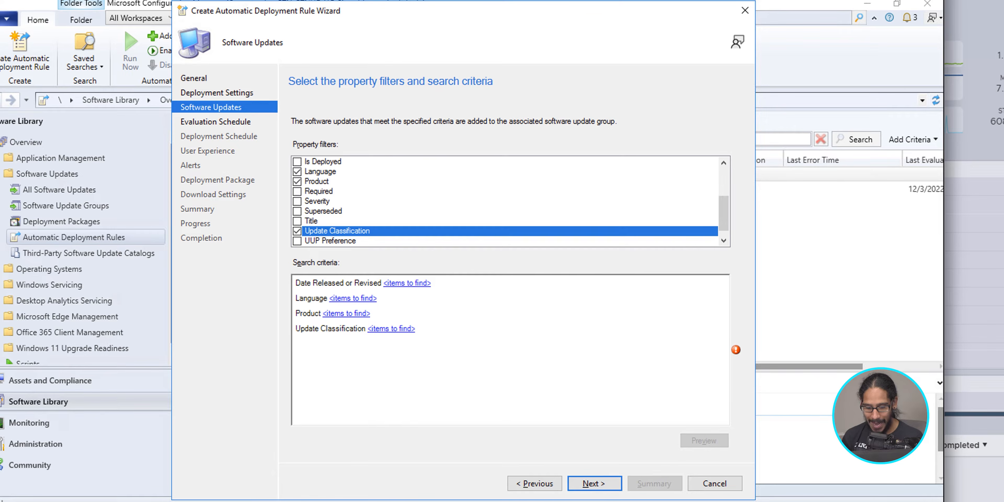
# Set the Date Released or Revised criterion to Last 1 month and the Language criterion to English.
pyautogui.click(407, 284)
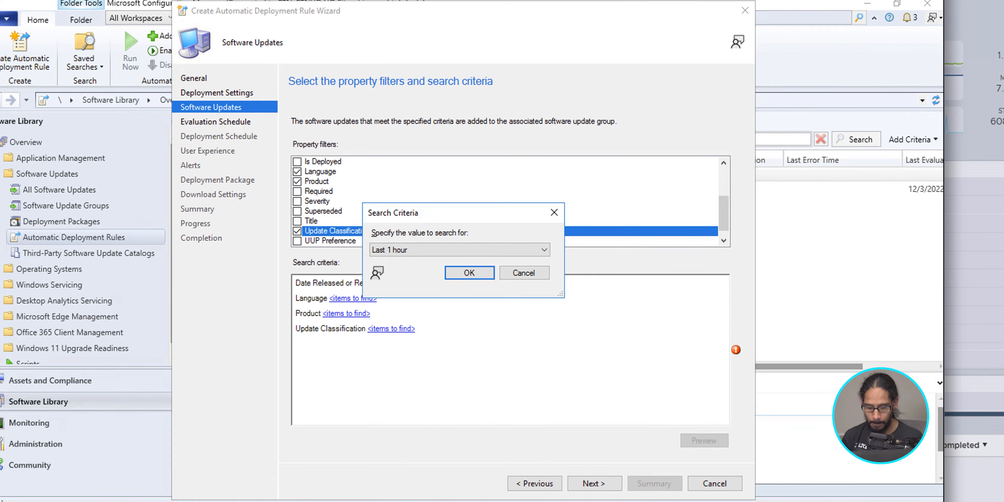
pyautogui.click(460, 250)
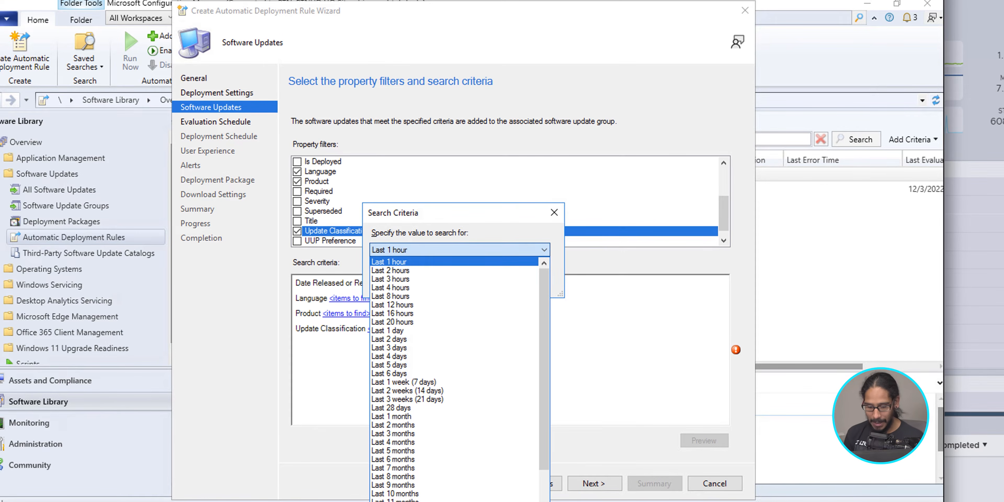
pyautogui.click(391, 416)
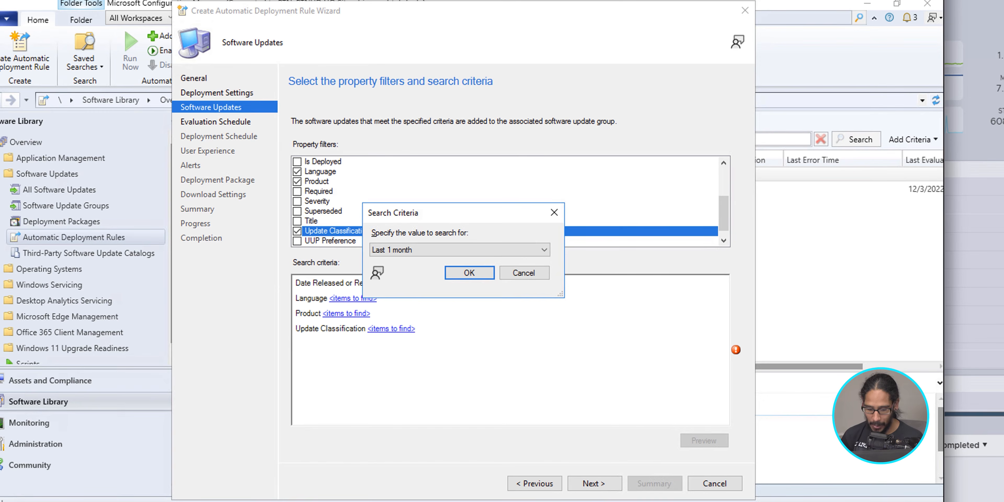
pyautogui.press('Return')
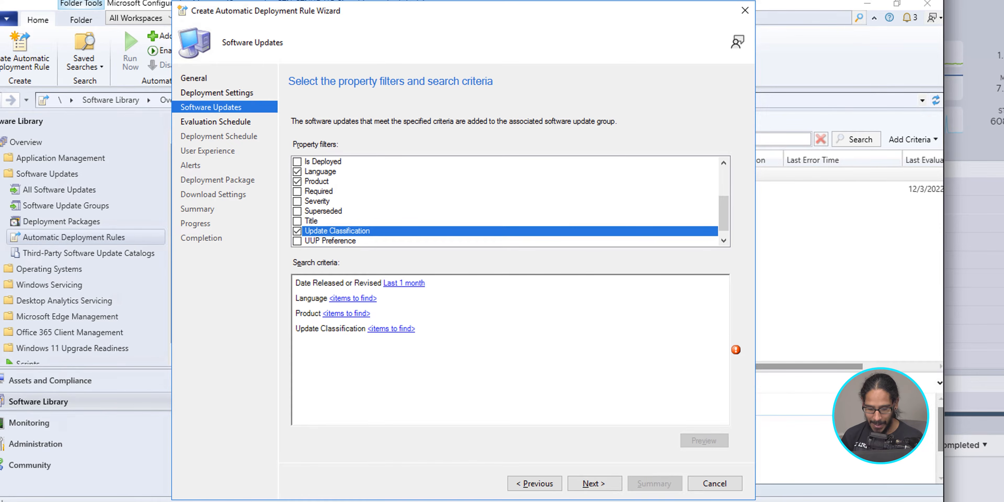
pyautogui.click(353, 298)
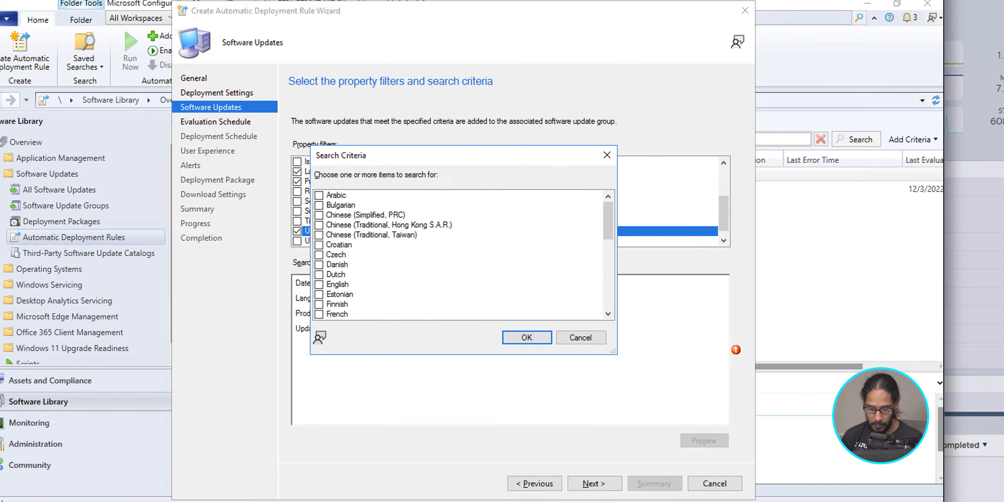
pyautogui.click(318, 285)
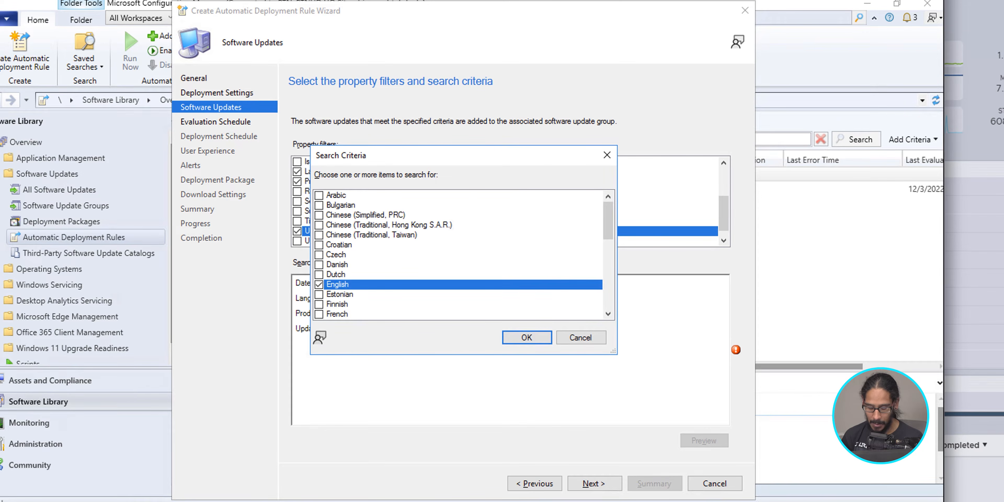
pyautogui.press('Return')
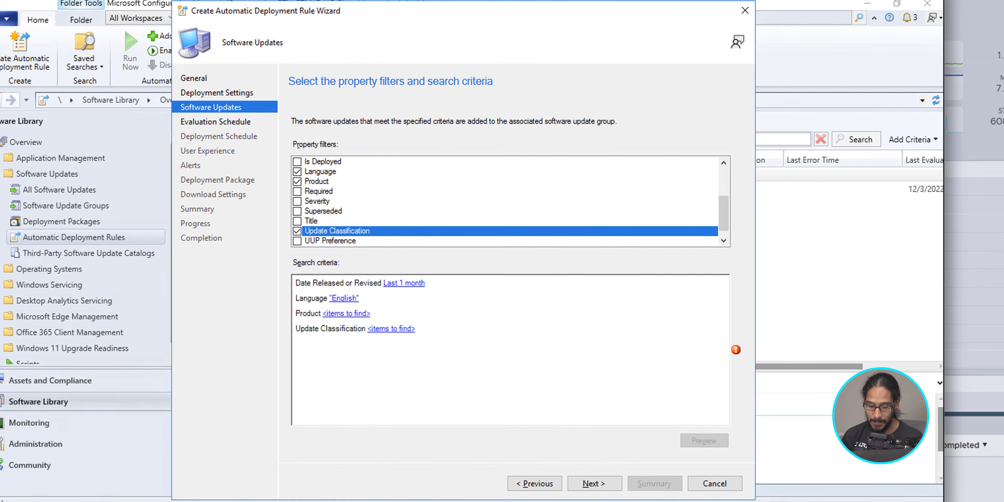
# Set Product to Microsoft Server Operating System-24H2 and Update Classification to Critical Updates, Security Updates and Updates.
pyautogui.click(346, 313)
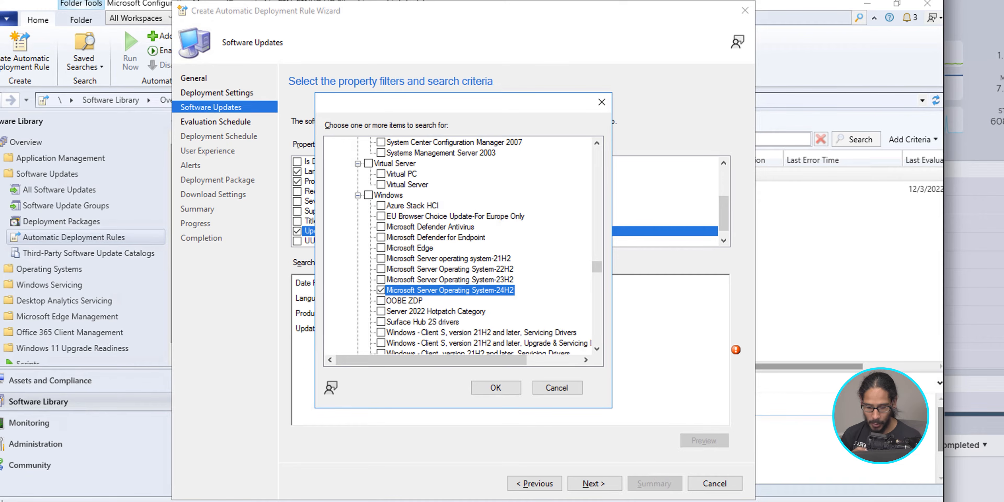
pyautogui.press('Return')
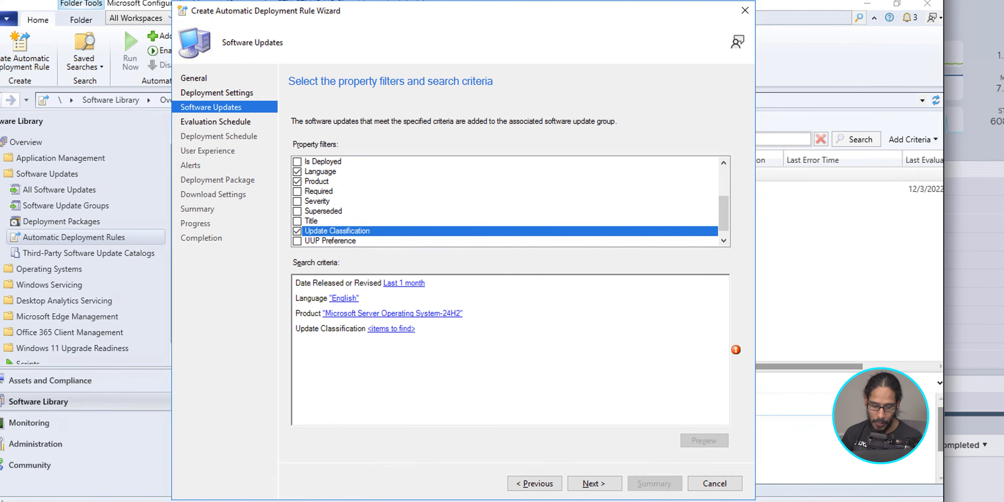
pyautogui.click(391, 329)
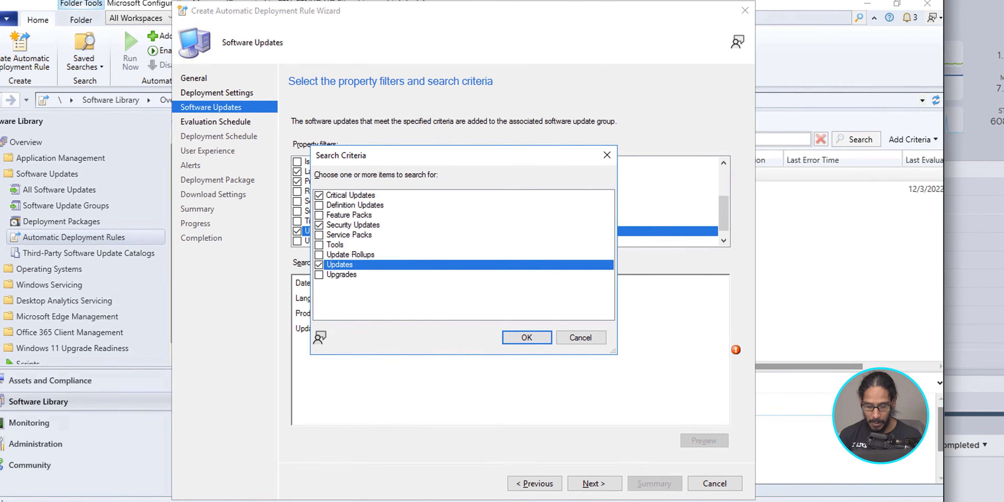
pyautogui.press('Return')
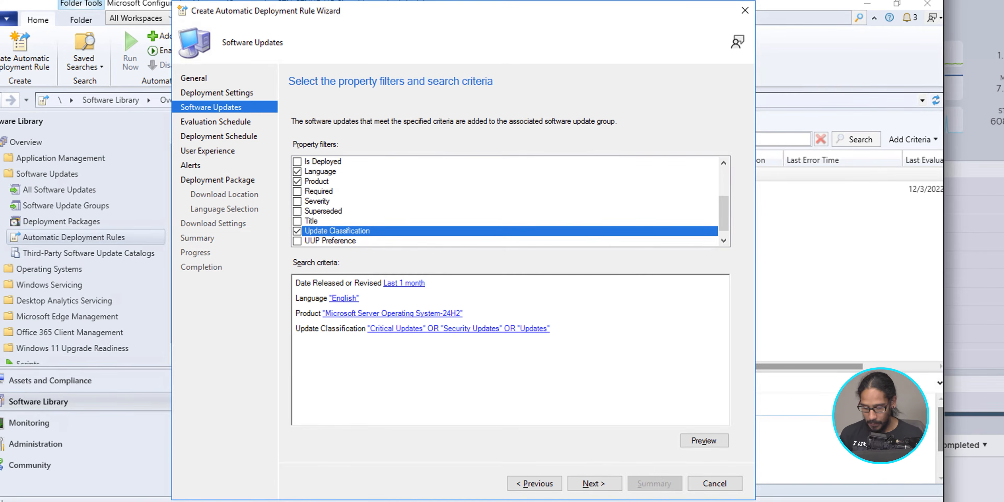
# Preview the updates that match the search criteria, close the preview and continue to the evaluation schedule.
pyautogui.hotkey('alt', 'v')
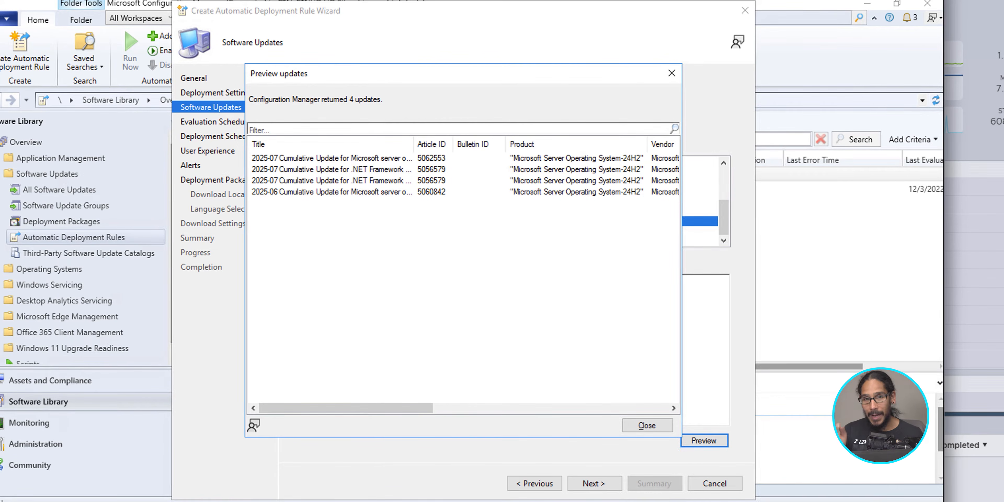
pyautogui.hotkey('alt', 'c')
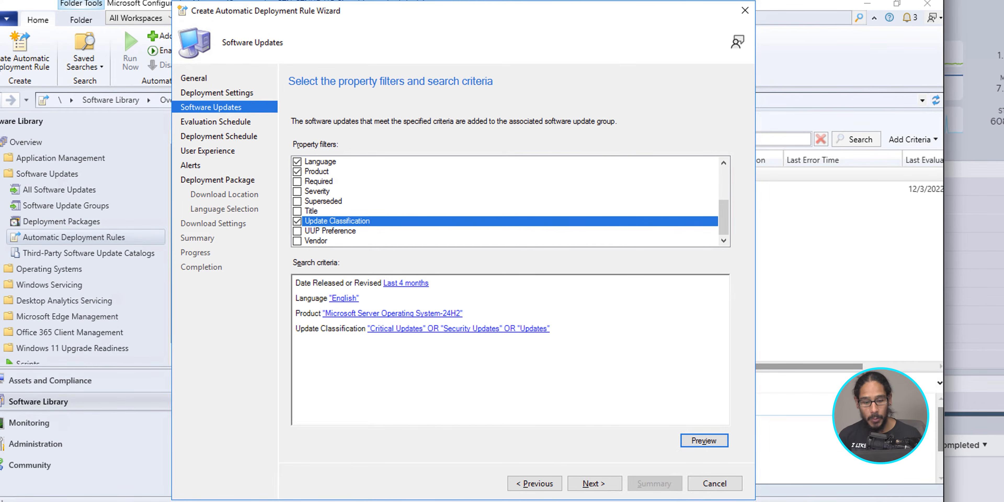
pyautogui.hotkey('alt', 'n')
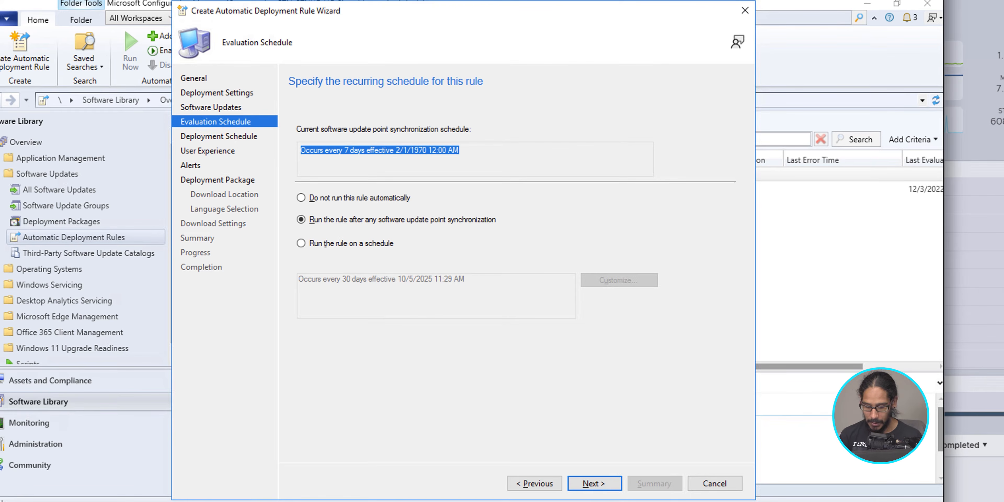
# Accept running the rule after any software update point synchronization and base the deployment schedule on UTC.
pyautogui.press('Return')
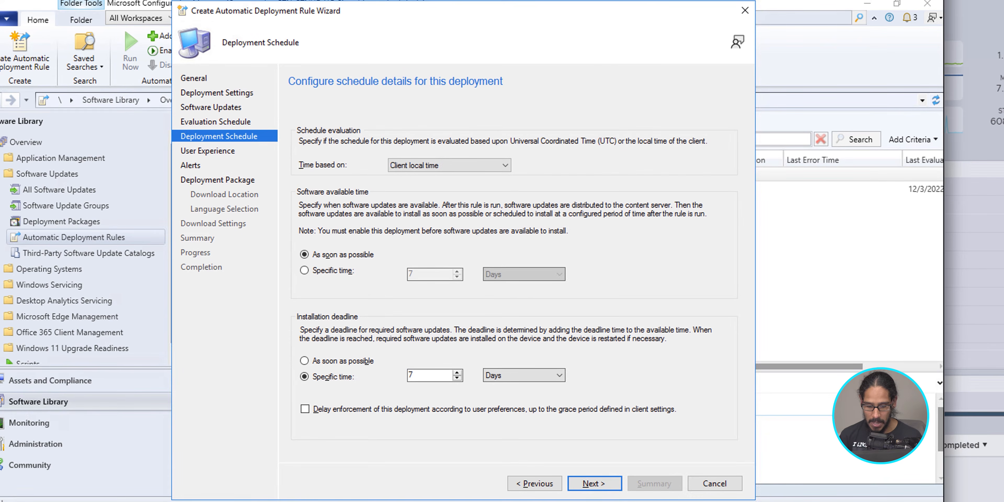
pyautogui.click(450, 166)
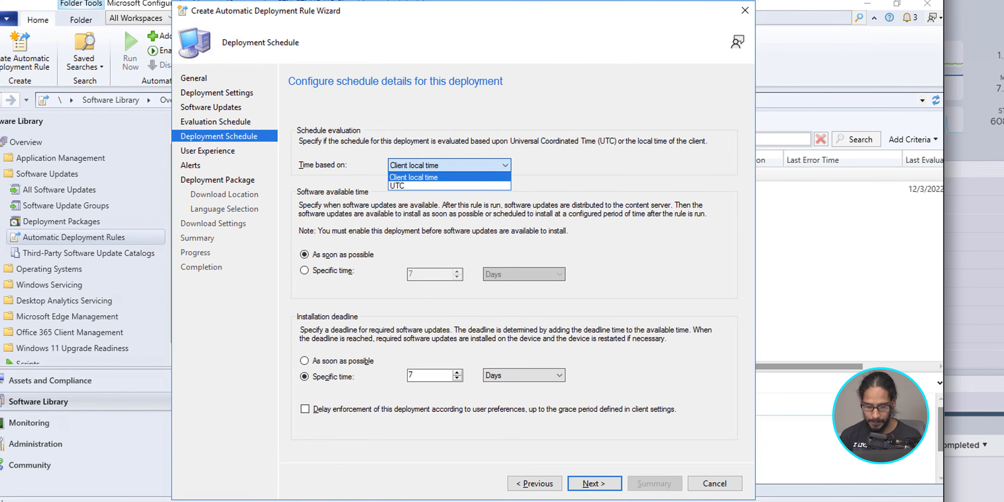
pyautogui.click(413, 186)
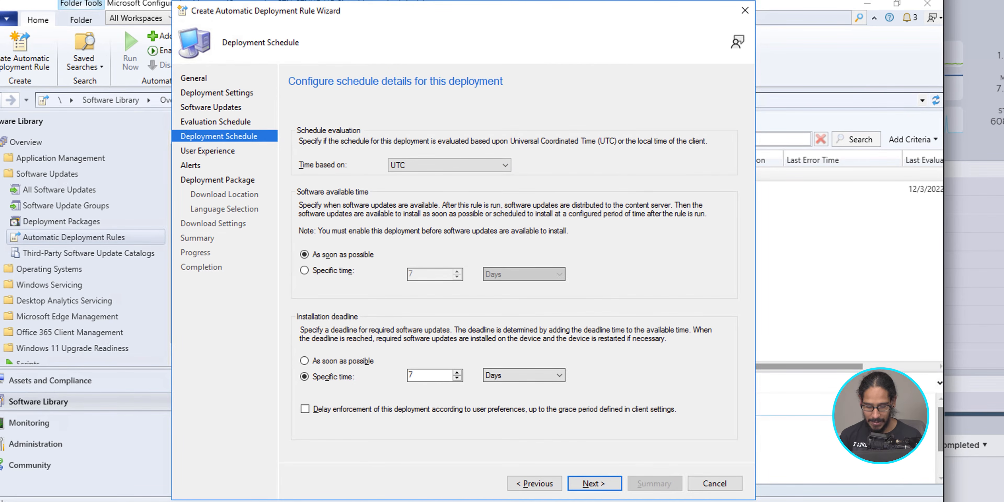
pyautogui.press('Return')
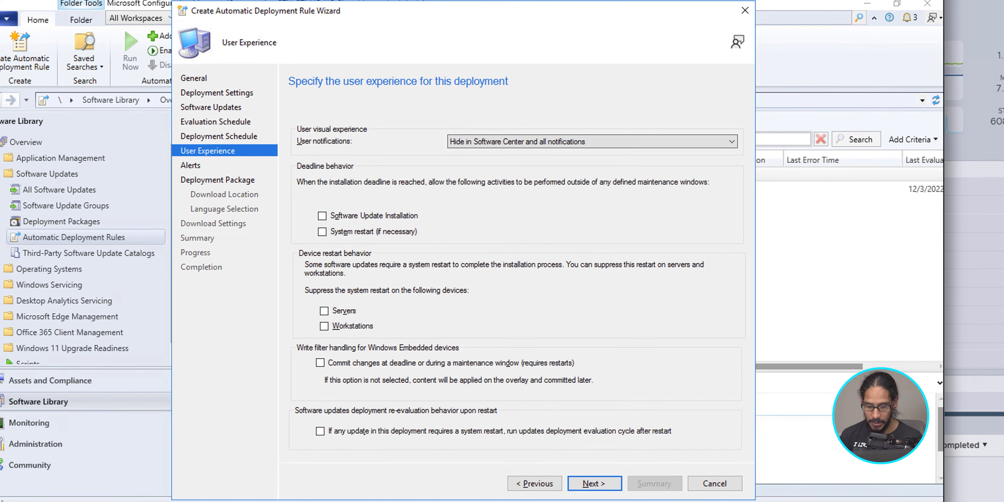
# Show updates in Software Center with restart-only notifications, allow installation and restart outside maintenance windows, and commit Windows Embedded changes at deadline or during maintenance.
pyautogui.click(592, 141)
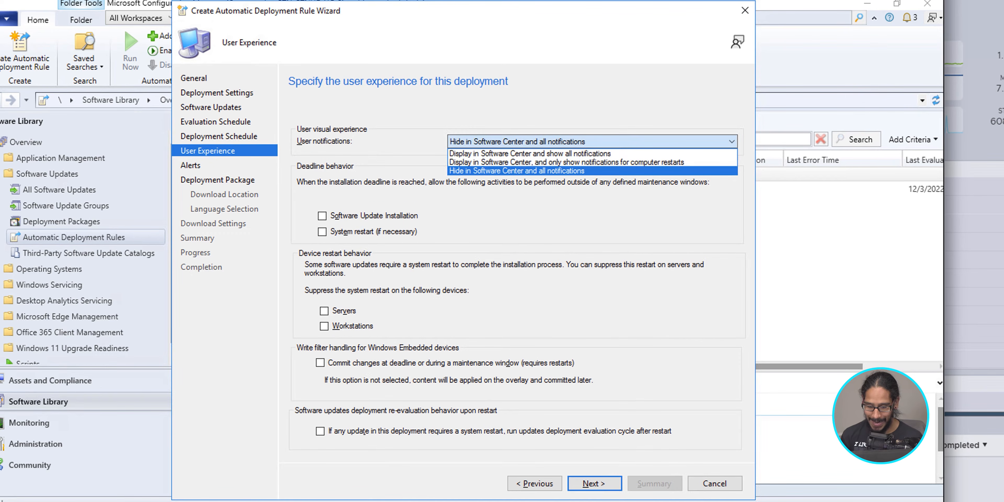
pyautogui.click(567, 162)
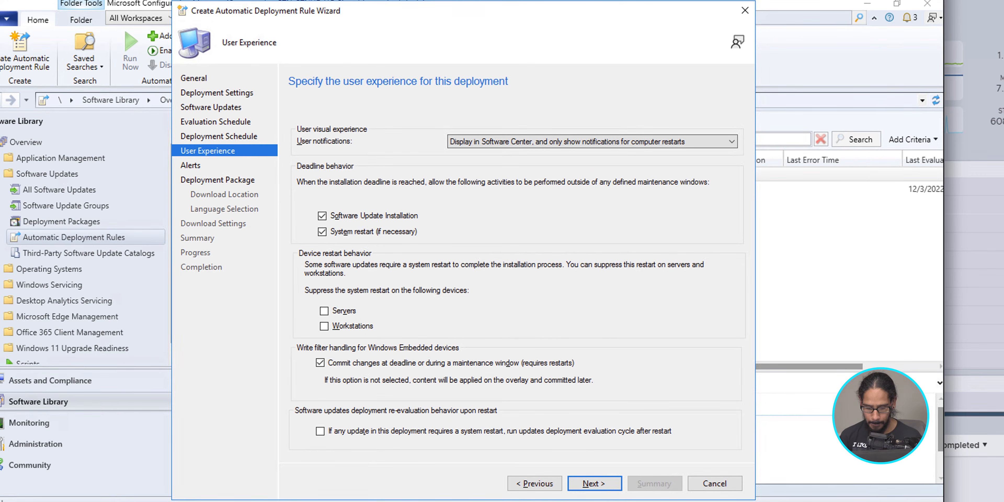
pyautogui.hotkey('alt', 'n')
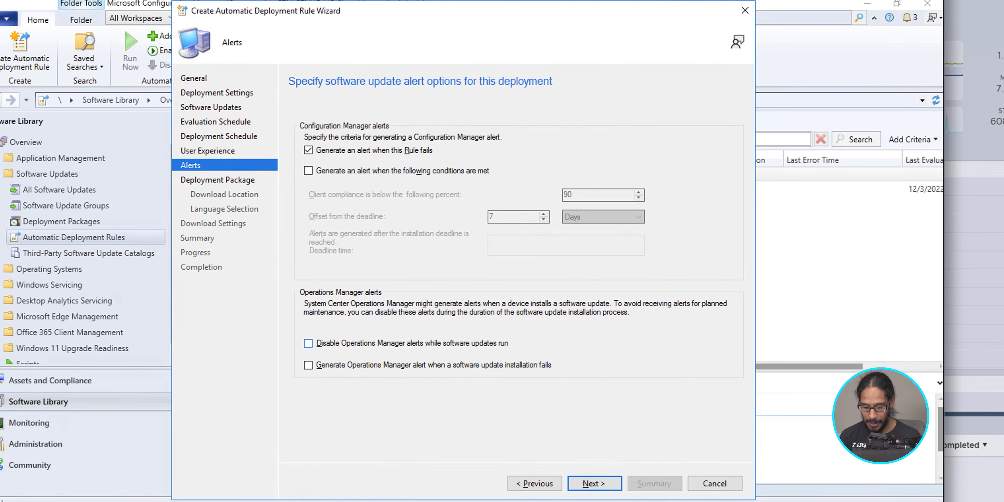
# Keep the default alerts and create a new deployment package named Windows Server 2025 Update Packages with source \\bj-sccm\sources\WindowsServer2025.
pyautogui.hotkey('alt', 'n')
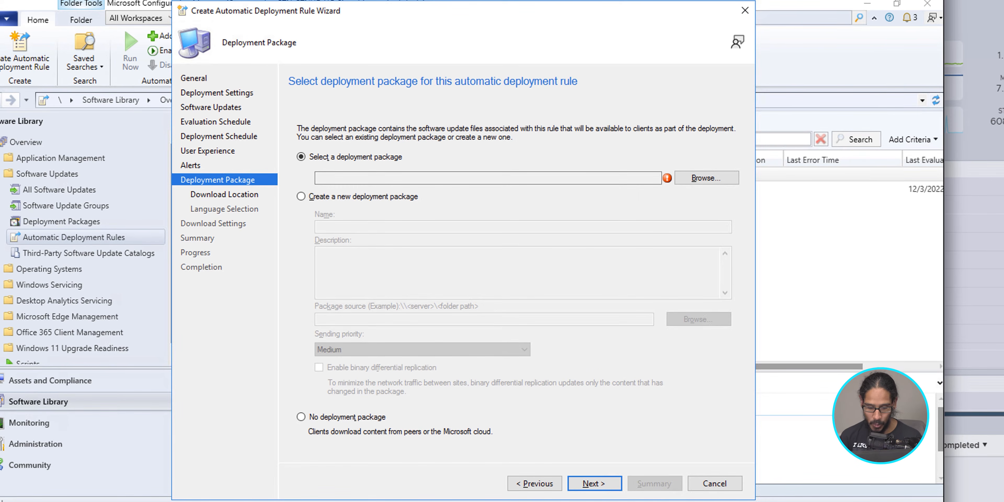
pyautogui.hotkey('alt', 'c')
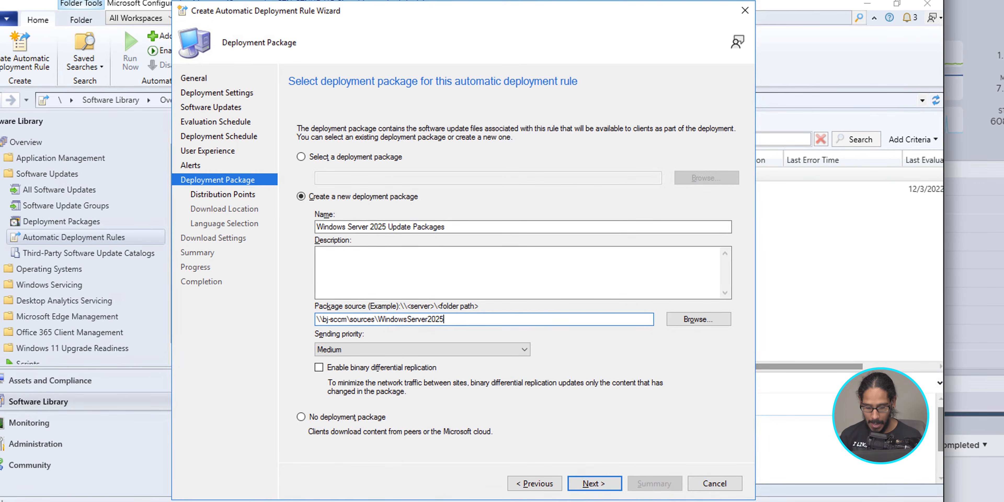
pyautogui.press('Return')
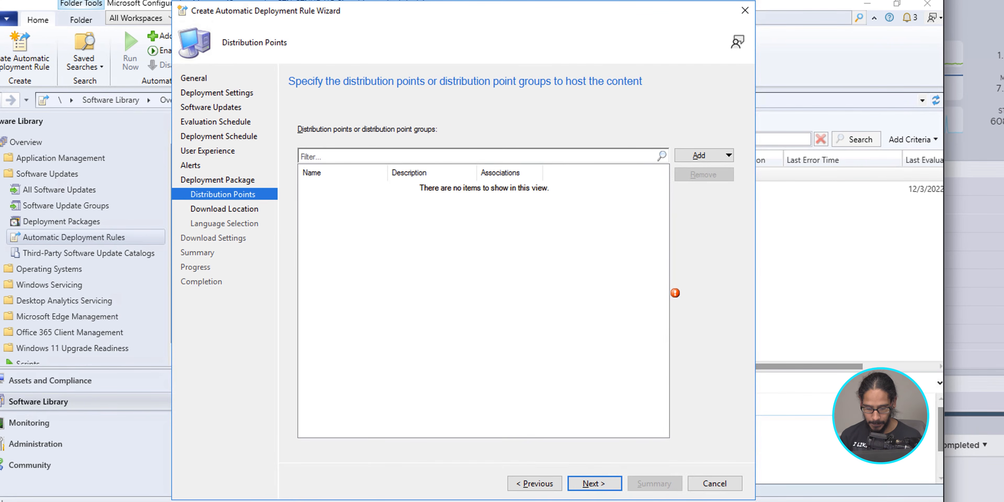
# Add the on-premises distribution point BJ-SCCM.BTNHD.EDU to host the package content and continue to the download location.
pyautogui.hotkey('alt', 'a')
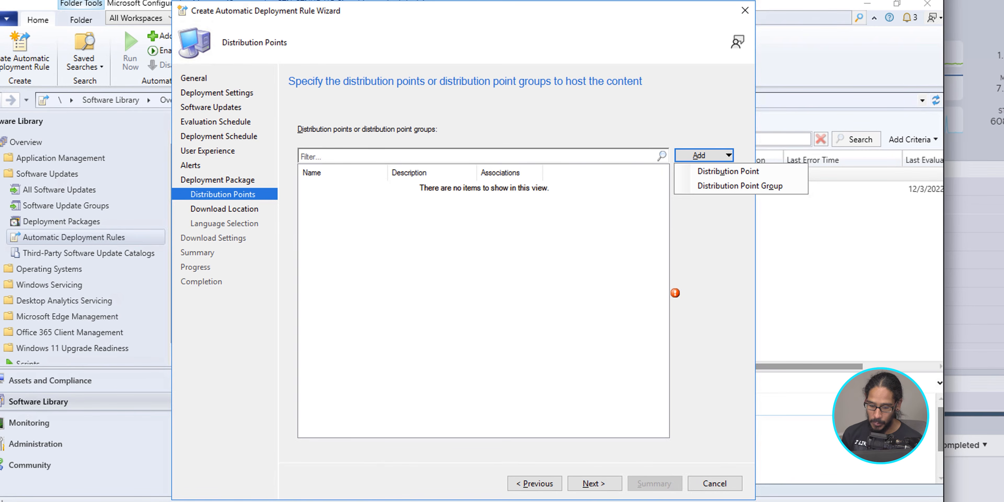
pyautogui.press('t')
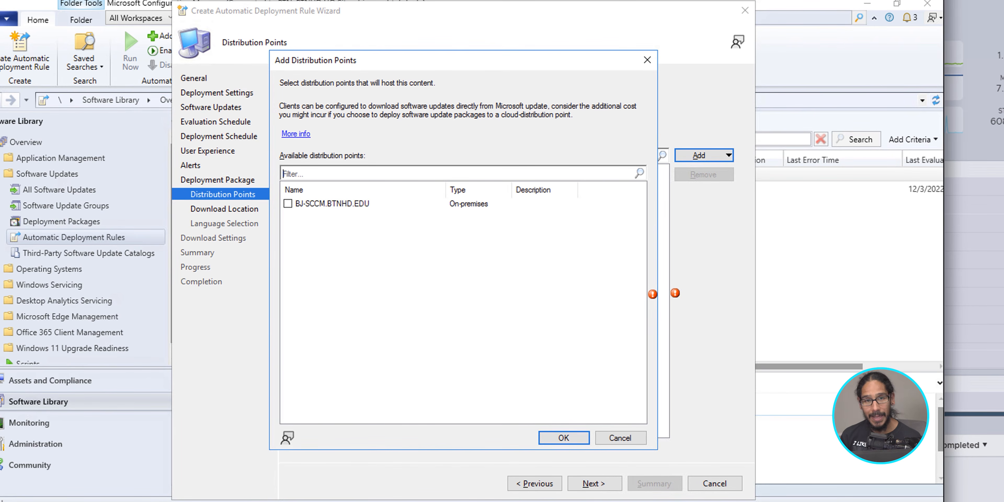
pyautogui.click(288, 203)
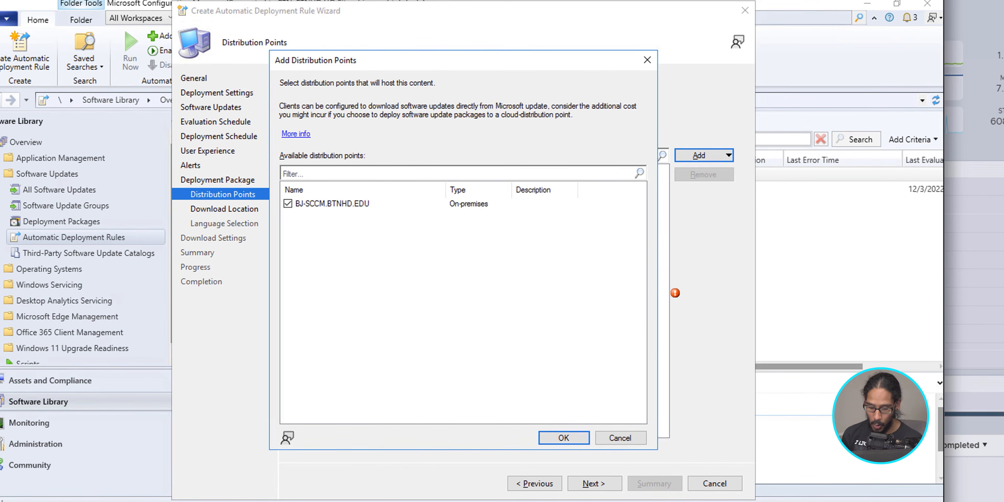
pyautogui.press('Return')
pyautogui.hotkey('alt', 'n')
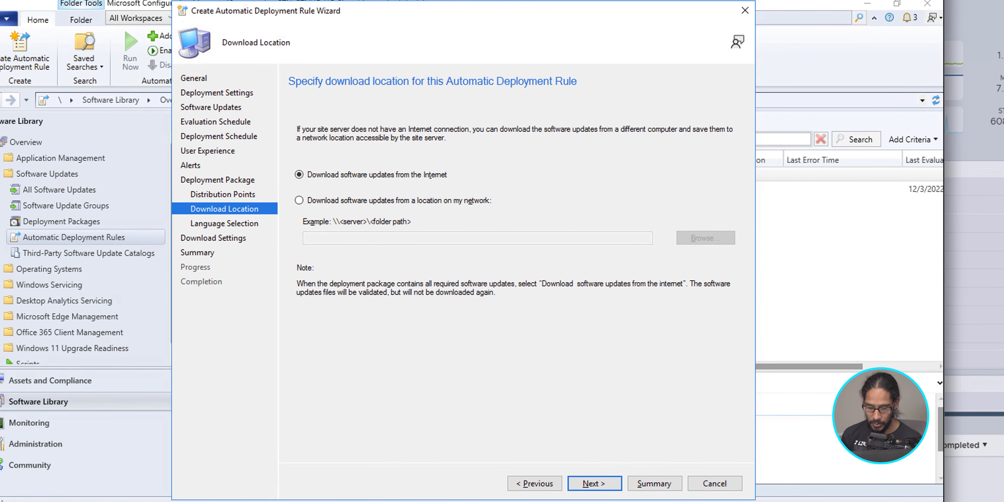
# Keep Internet download and the update languages, and let clients install from neighbor or default distribution points with Microsoft Update as the fallback.
pyautogui.hotkey('alt', 'n')
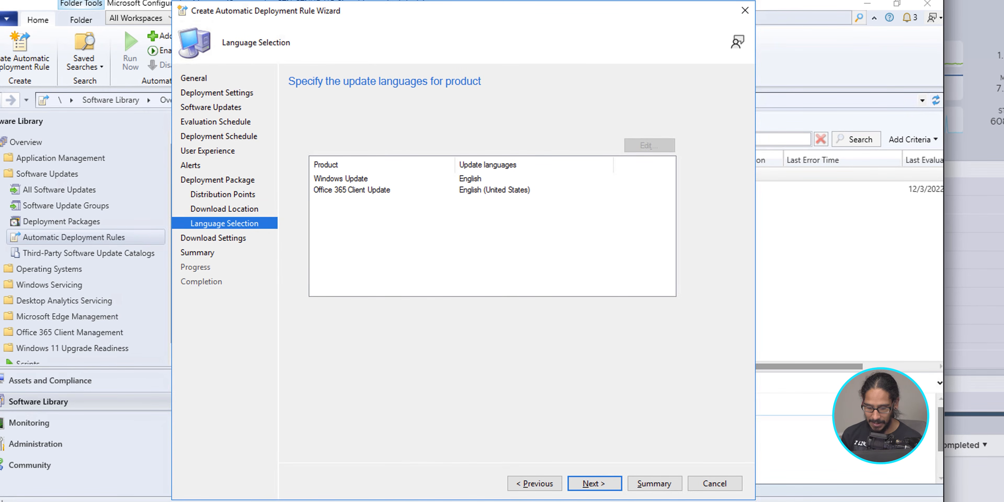
pyautogui.hotkey('alt', 'n')
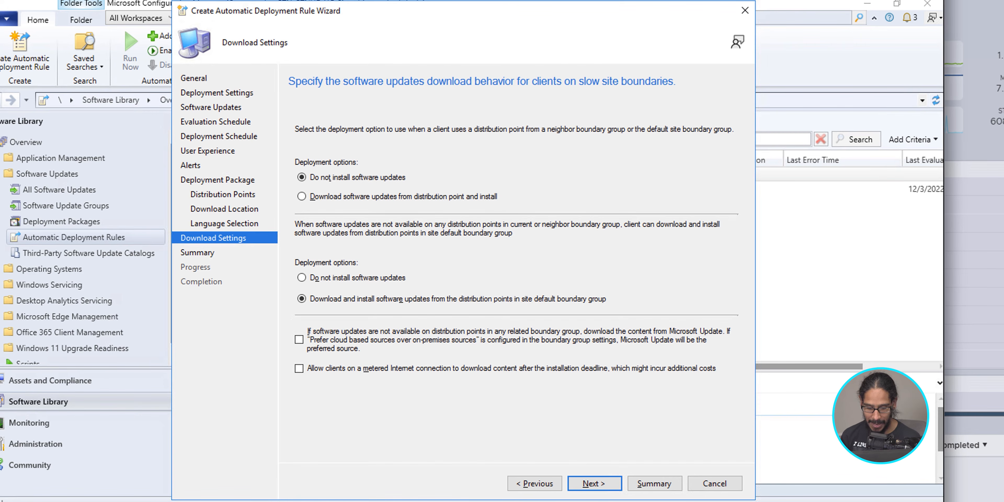
pyautogui.hotkey('alt', 'd')
pyautogui.hotkey('alt', 'i')
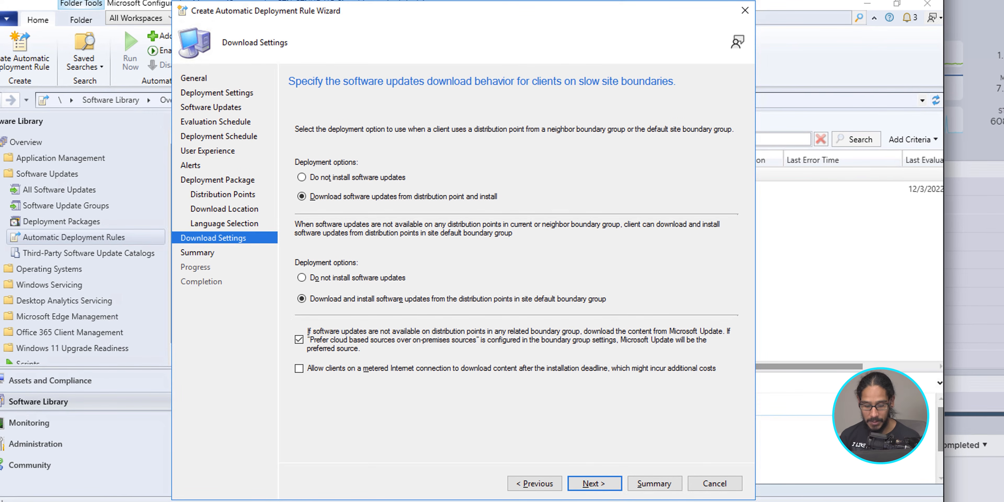
pyautogui.hotkey('alt', 'n')
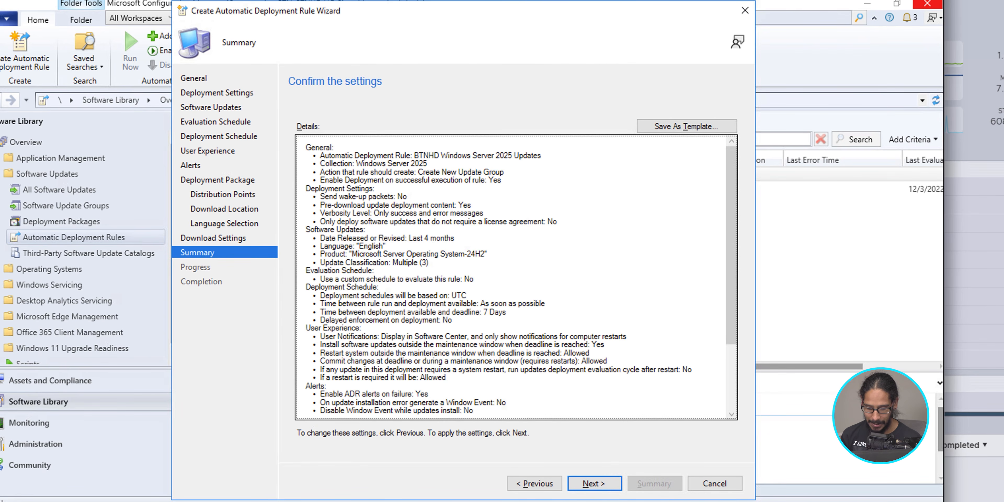
# Confirm the settings to create the rule, close the wizard and run the BTNHD Windows Server 2025 Updates rule immediately.
pyautogui.hotkey('alt', 'n')
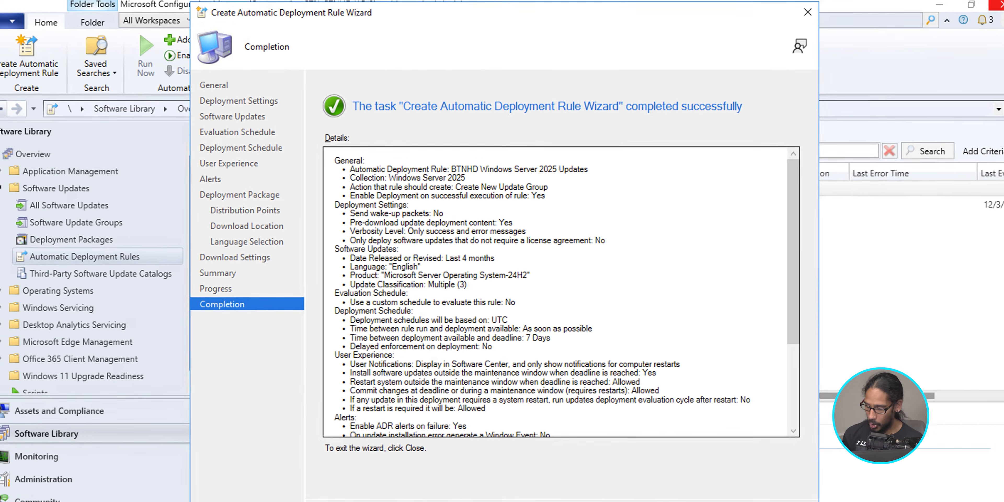
pyautogui.press('Return')
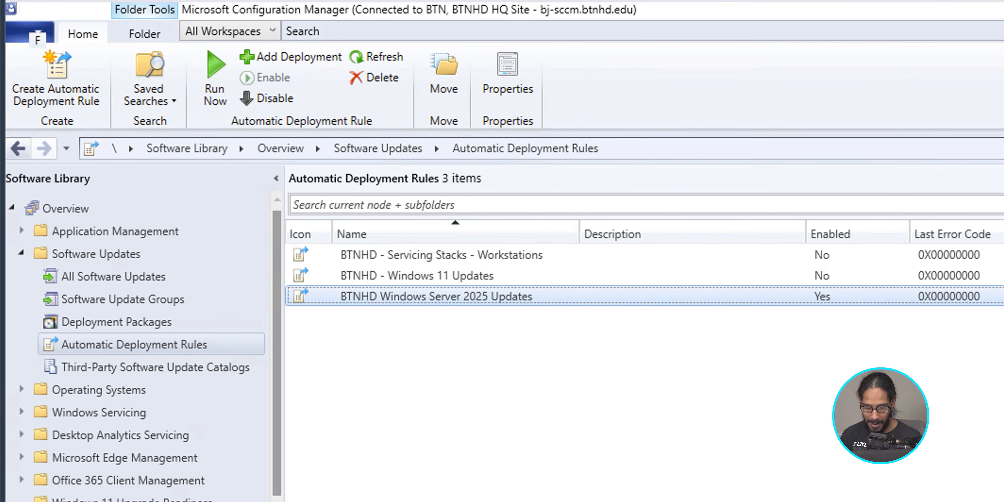
pyautogui.rightClick(522, 299)
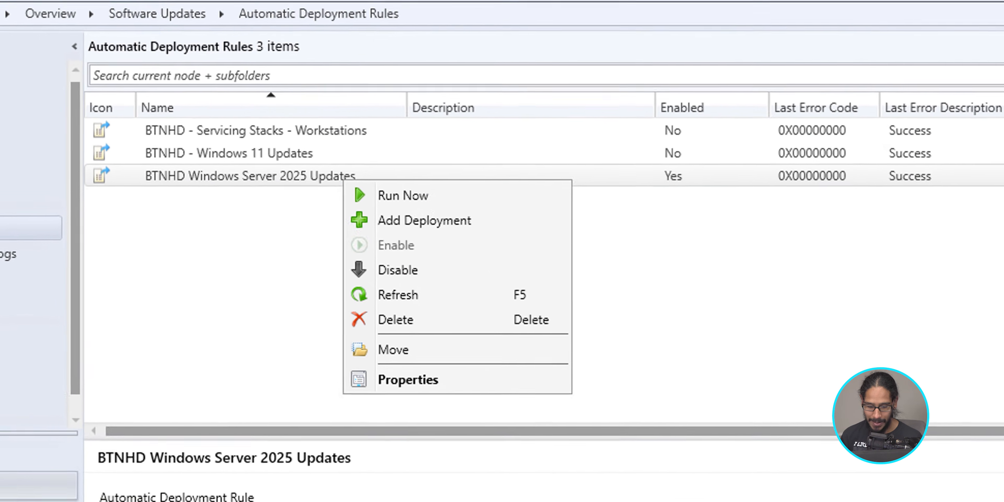
pyautogui.click(421, 232)
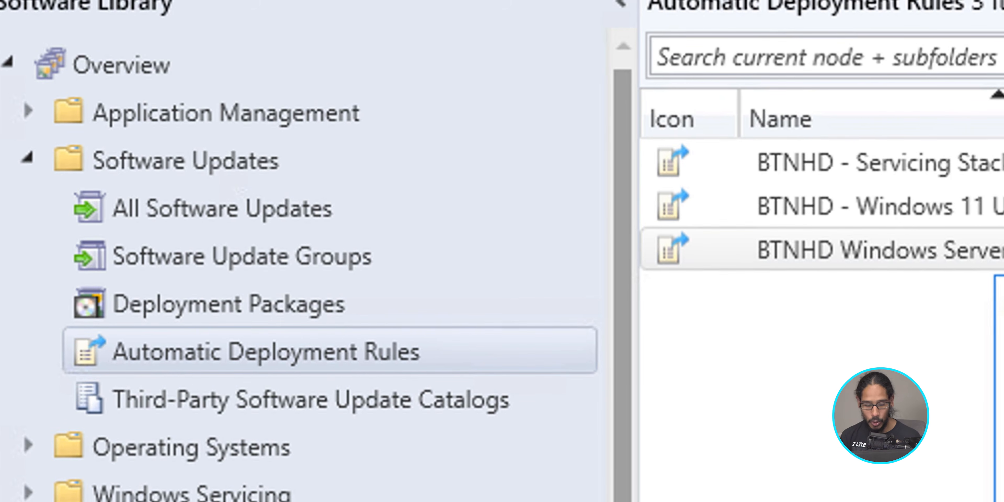
# Look up the Windows Server 2025 Update Packages entry among the deployment packages.
pyautogui.click(229, 304)
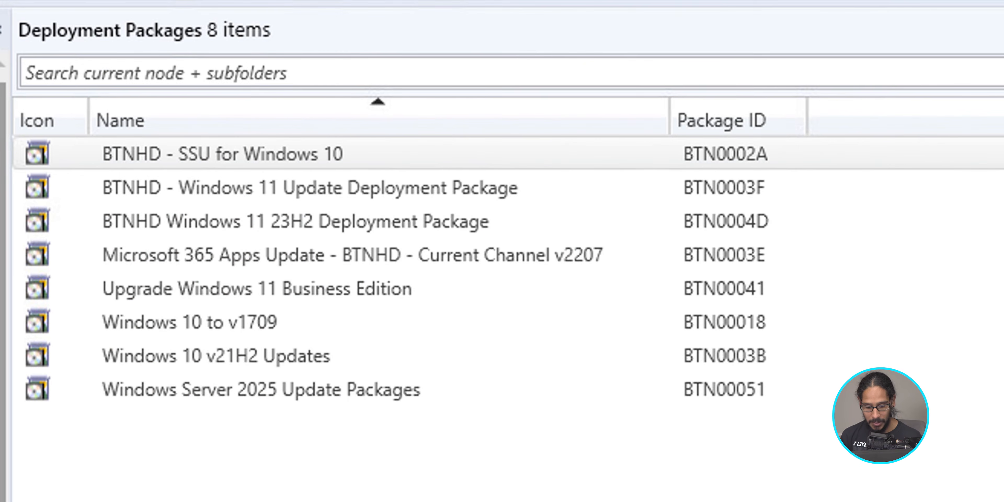
pyautogui.click(261, 390)
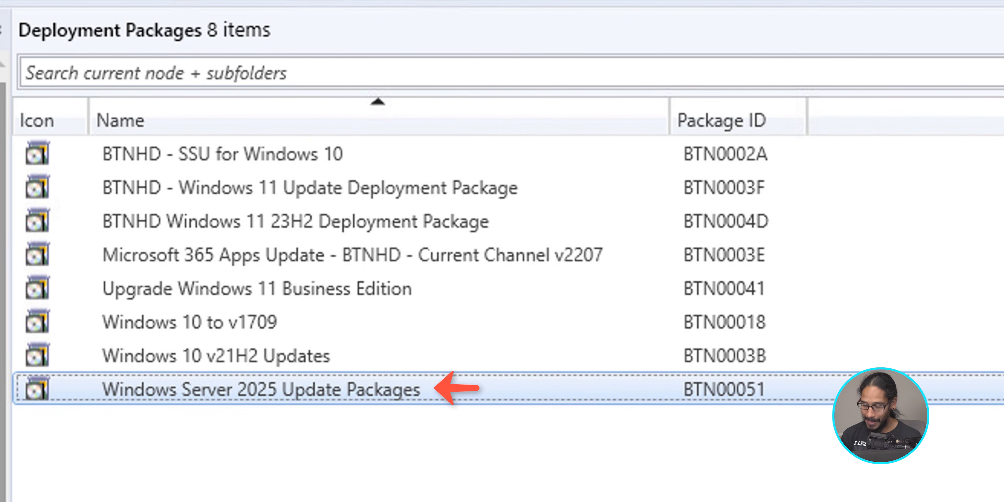